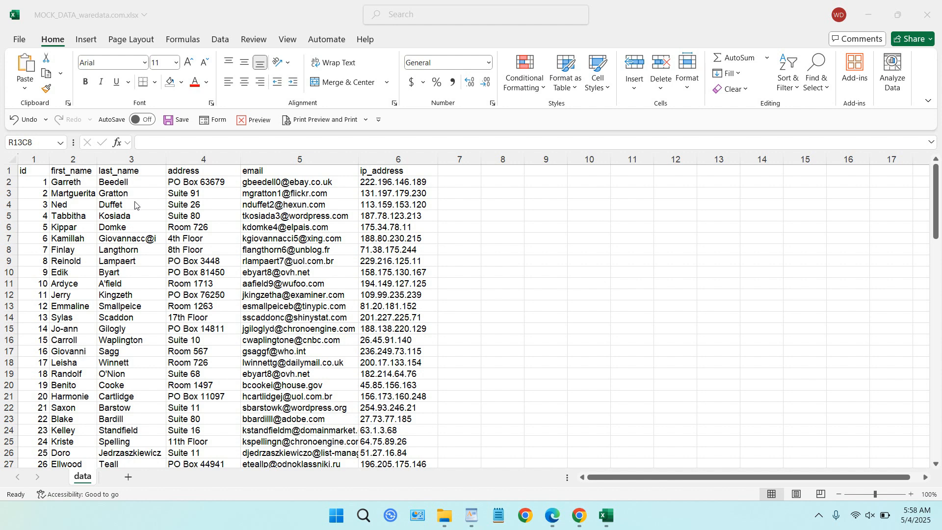
# Step: Add a conditional formatting rule to columns 1 through 6 that fills duplicate values with red
pyautogui.click(36, 155)
pyautogui.moveTo(34, 157); pyautogui.dragTo(395, 159)
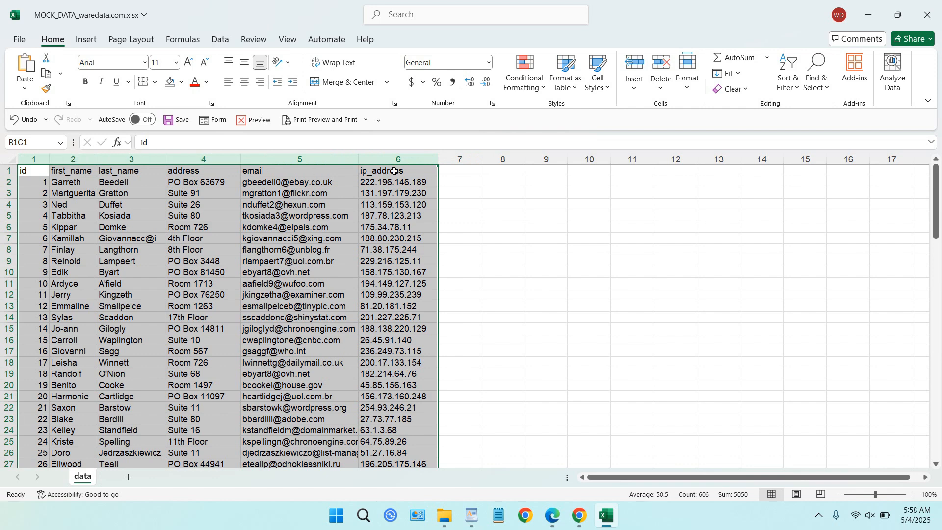
pyautogui.click(523, 91)
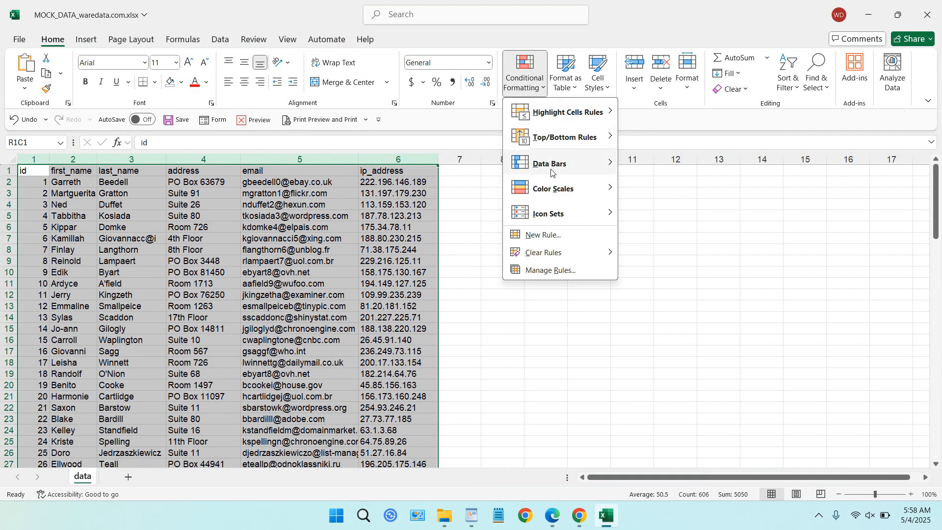
pyautogui.click(562, 236)
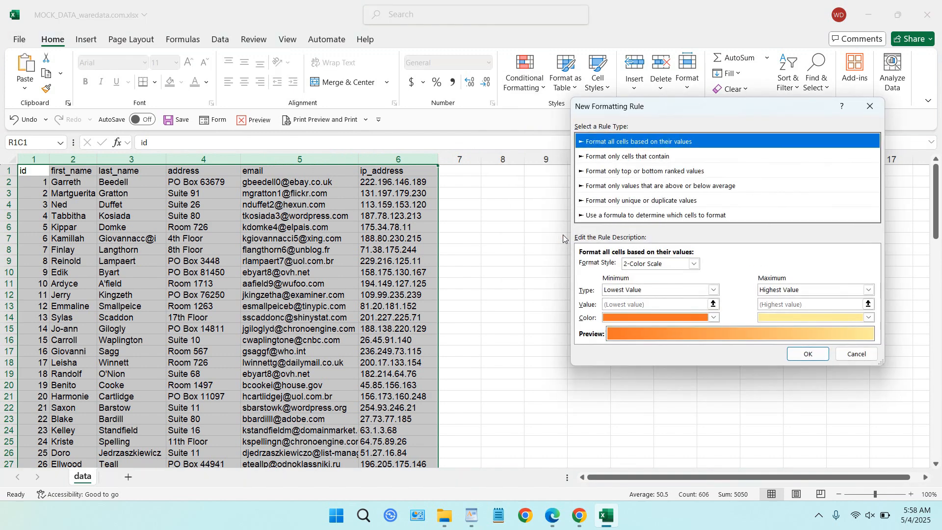
pyautogui.click(633, 202)
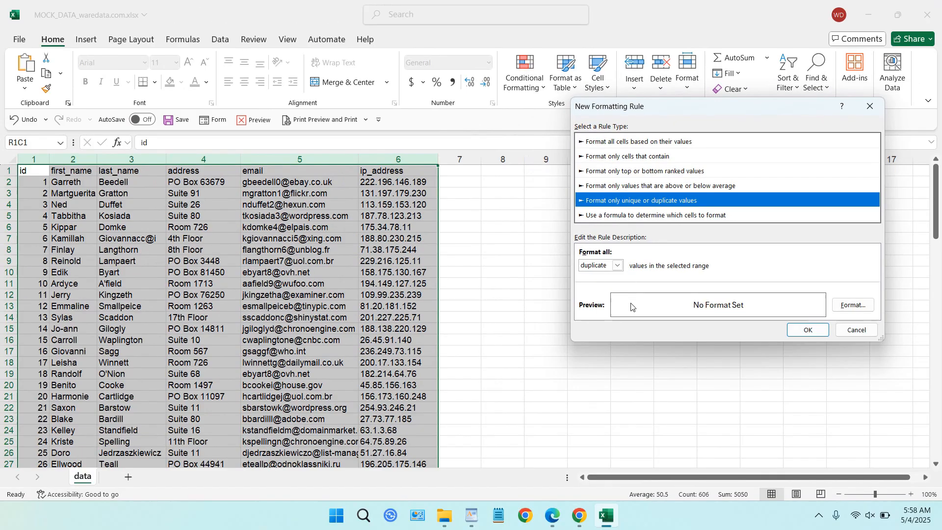
pyautogui.click(846, 306)
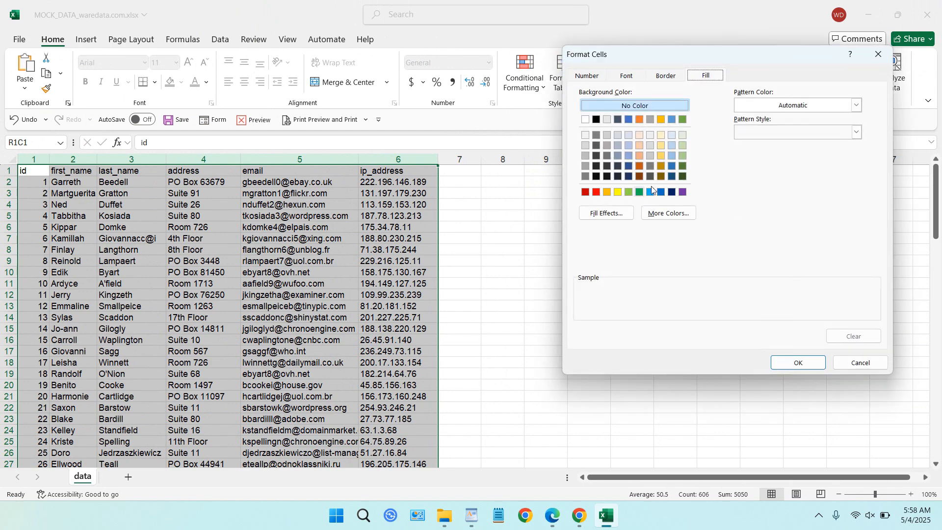
pyautogui.click(597, 192)
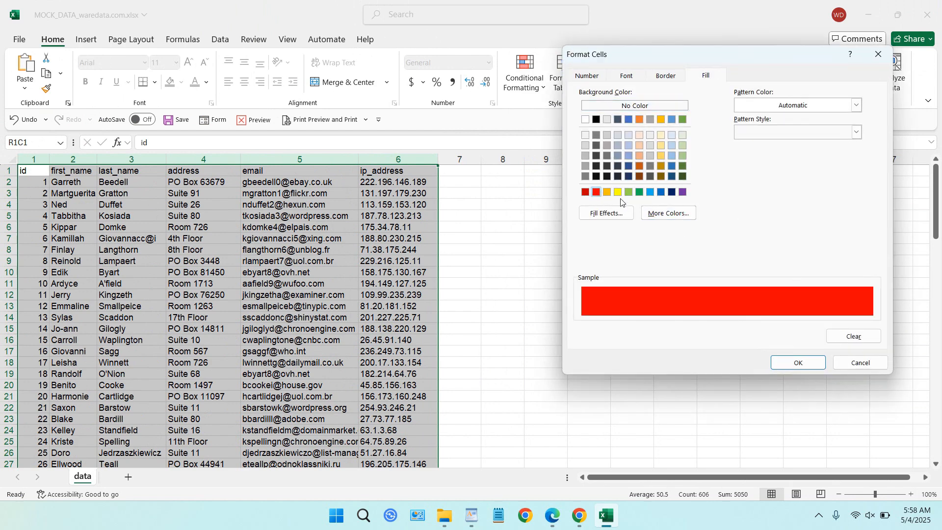
pyautogui.click(793, 363)
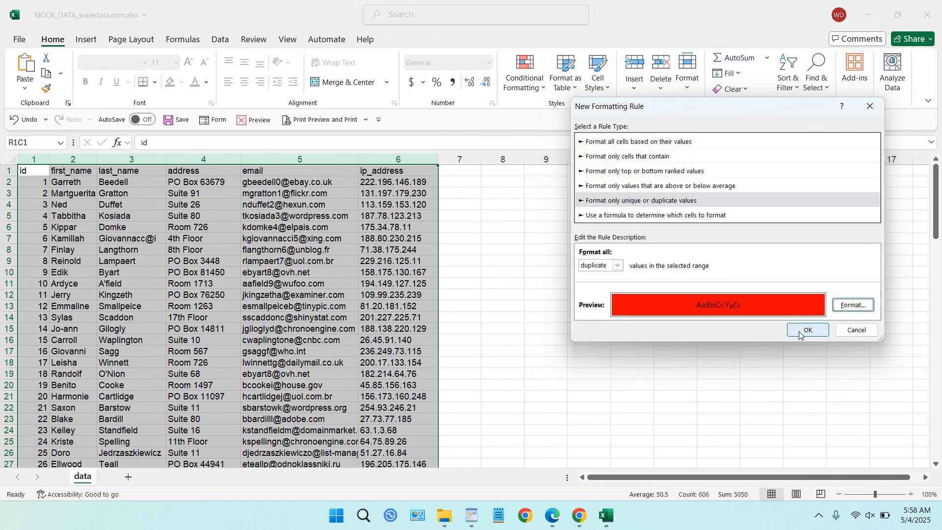
pyautogui.click(800, 335)
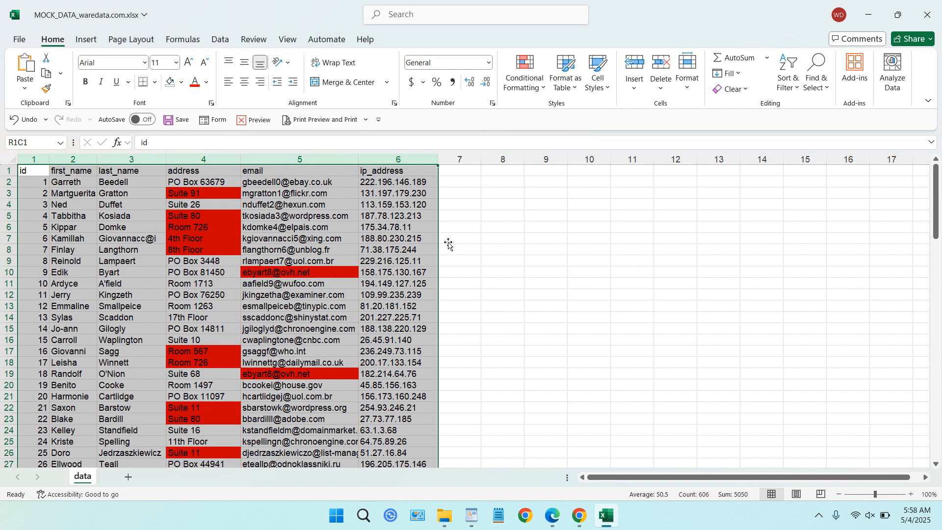
# Step: Examine the highlighted duplicates in the address and email columns throughout the data sheet
pyautogui.click(209, 160)
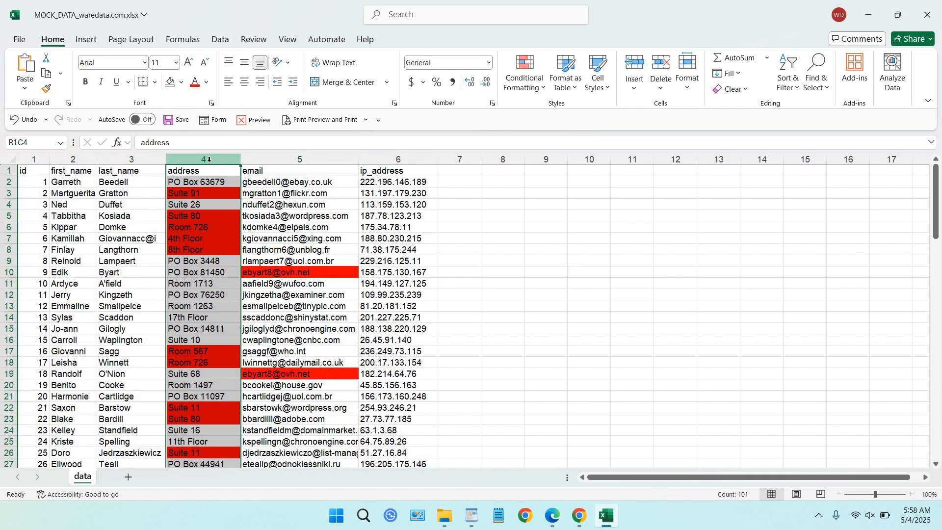
pyautogui.click(299, 159)
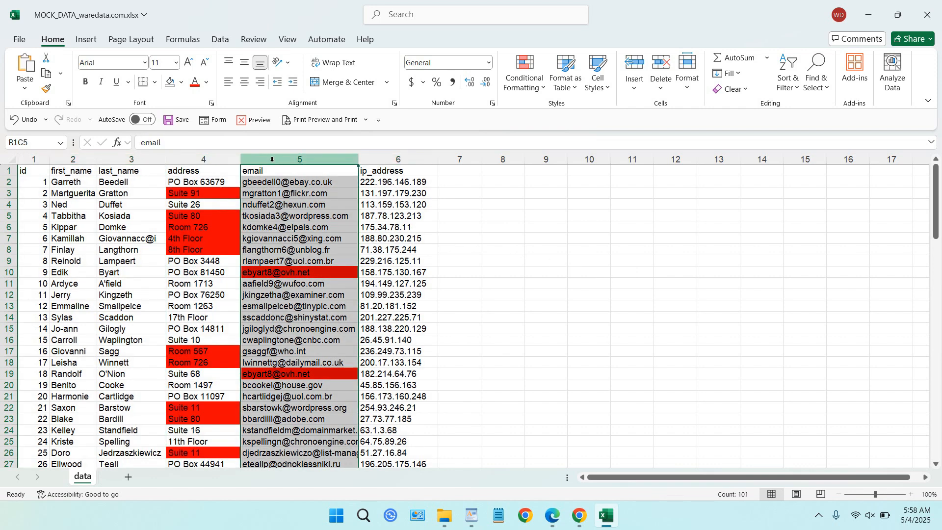
pyautogui.scroll(-2, 302, 211)
pyautogui.scroll(-1, 301, 211)
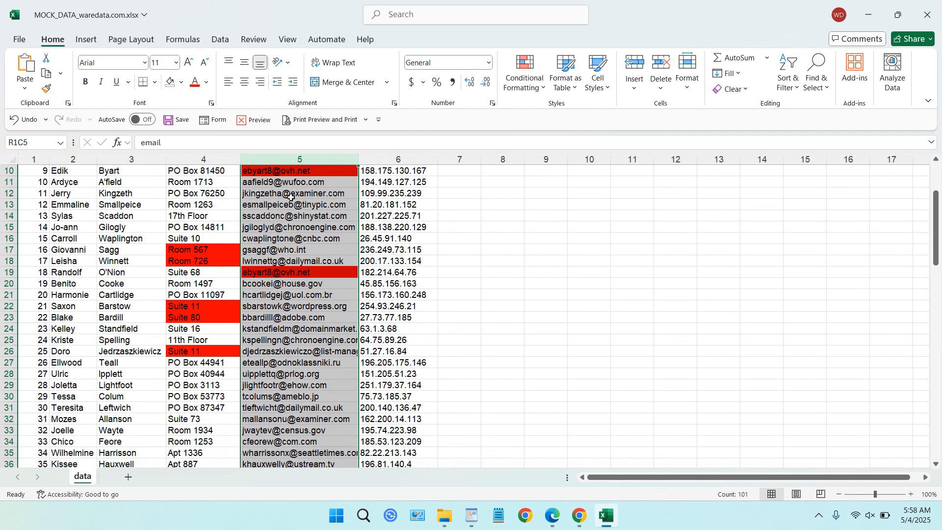
pyautogui.scroll(1, 301, 211)
pyautogui.click(301, 206)
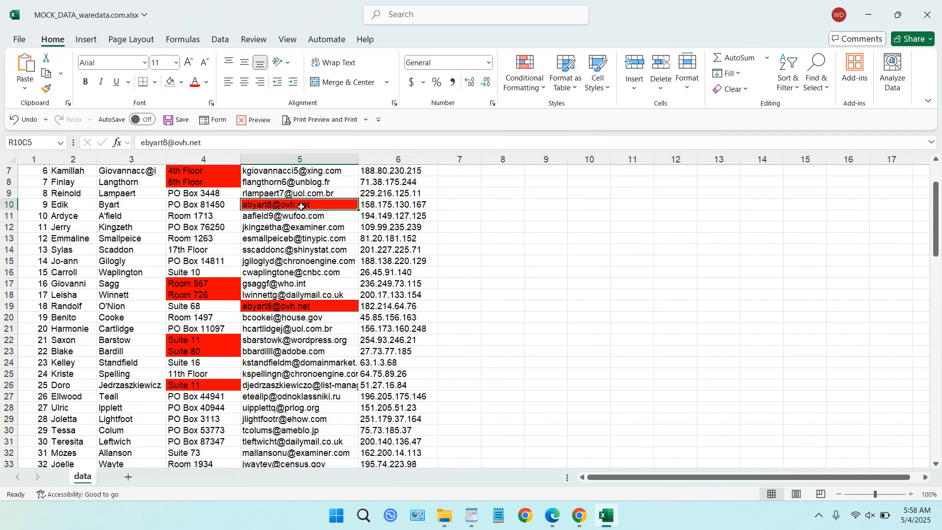
pyautogui.click(304, 306)
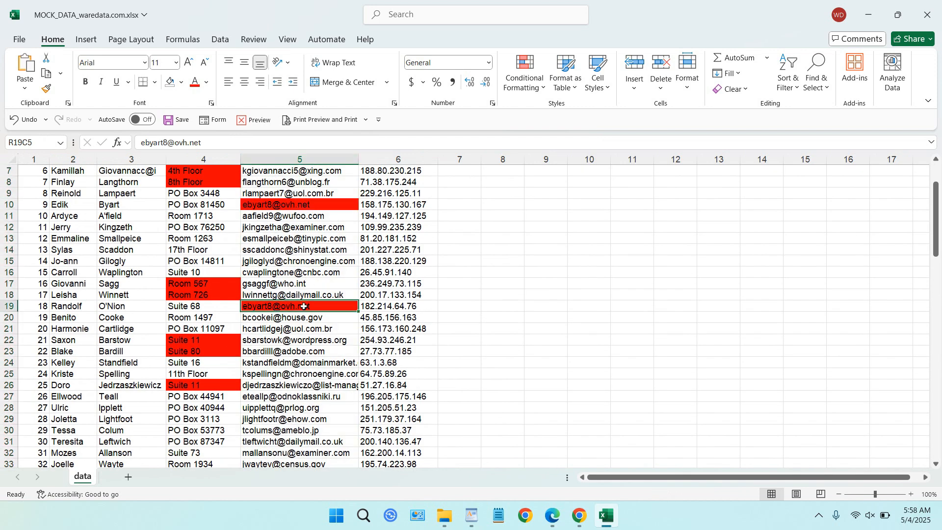
pyautogui.click(203, 339)
pyautogui.click(203, 384)
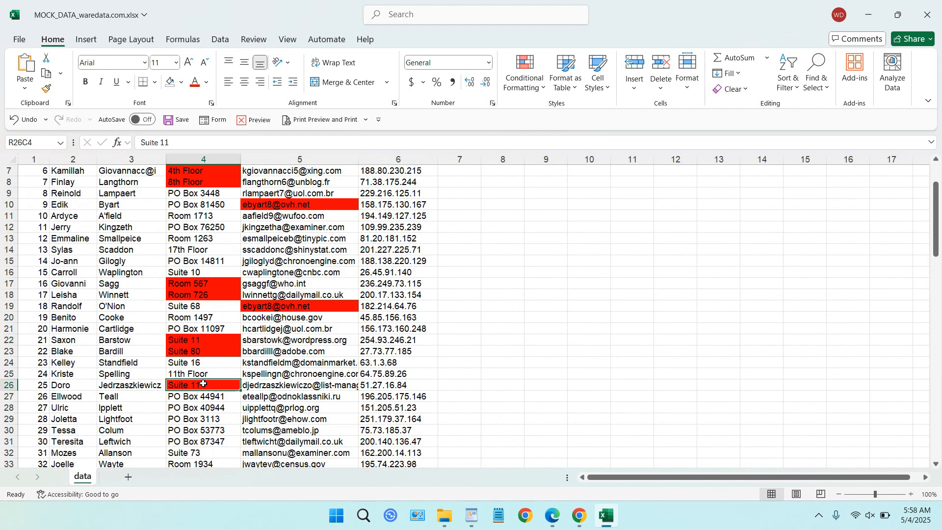
pyautogui.scroll(3, 203, 384)
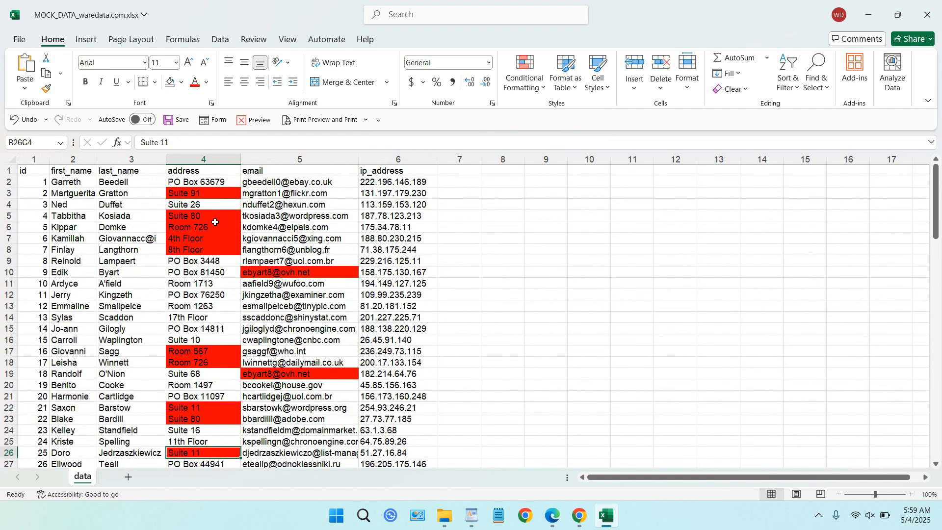
pyautogui.scroll(-4, 216, 235)
pyautogui.scroll(-8, 216, 235)
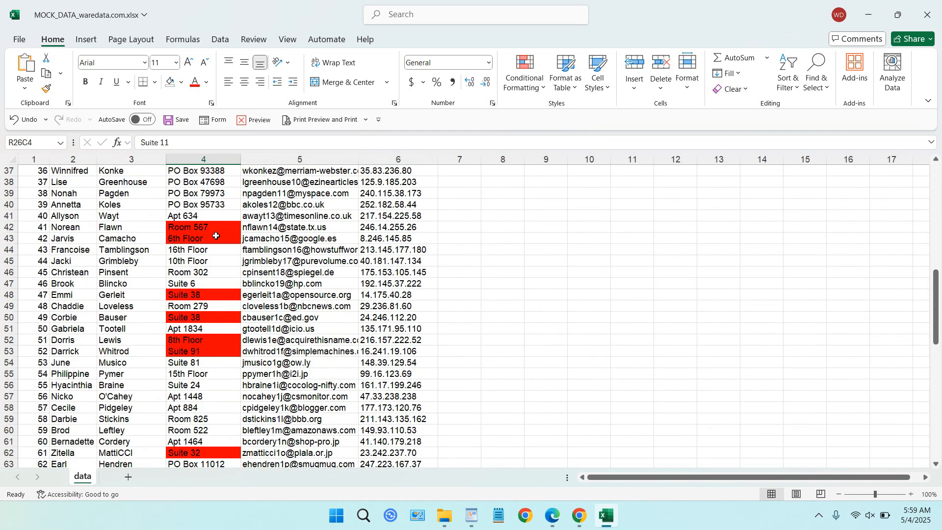
pyautogui.scroll(-14, 216, 236)
pyautogui.scroll(4, 213, 298)
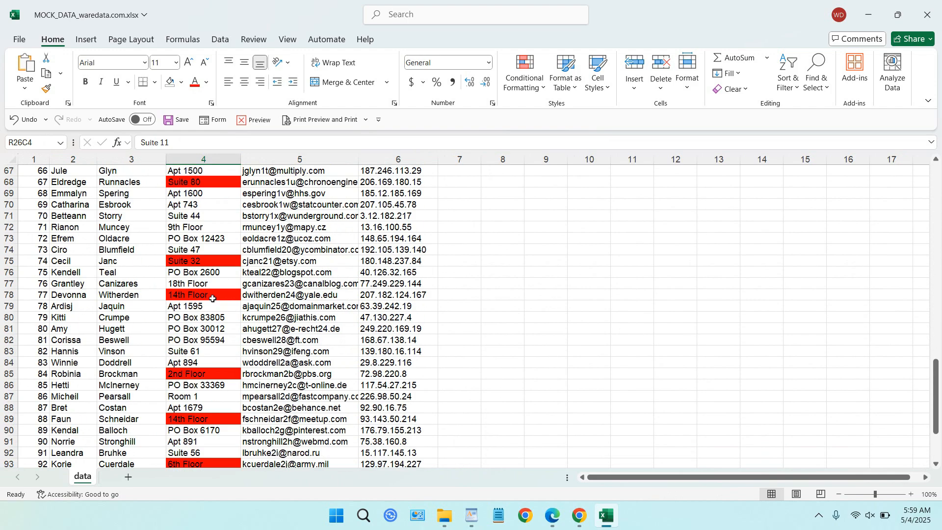
pyautogui.scroll(20, 213, 299)
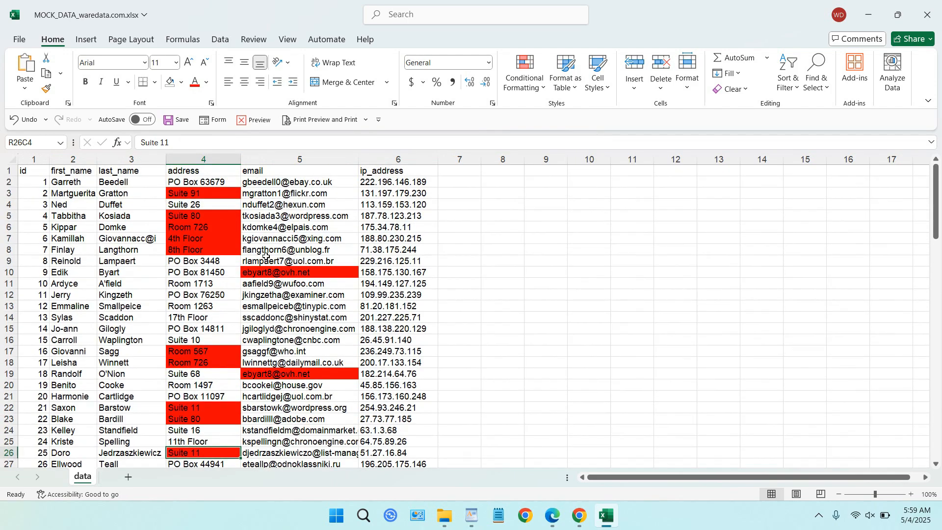
pyautogui.click(303, 282)
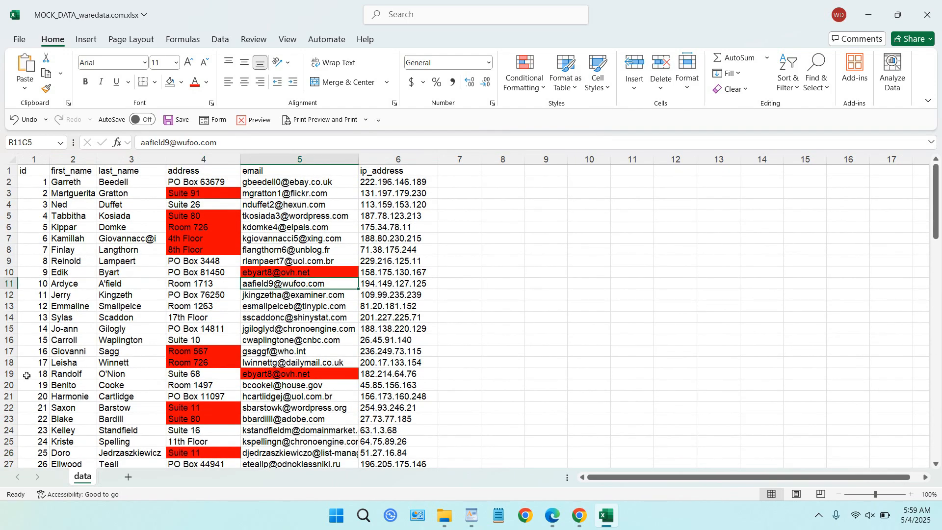
# Step: Fill the id through address cells of row 19 with light green to mark the record with the repeated email
pyautogui.moveTo(27, 375); pyautogui.dragTo(196, 375)
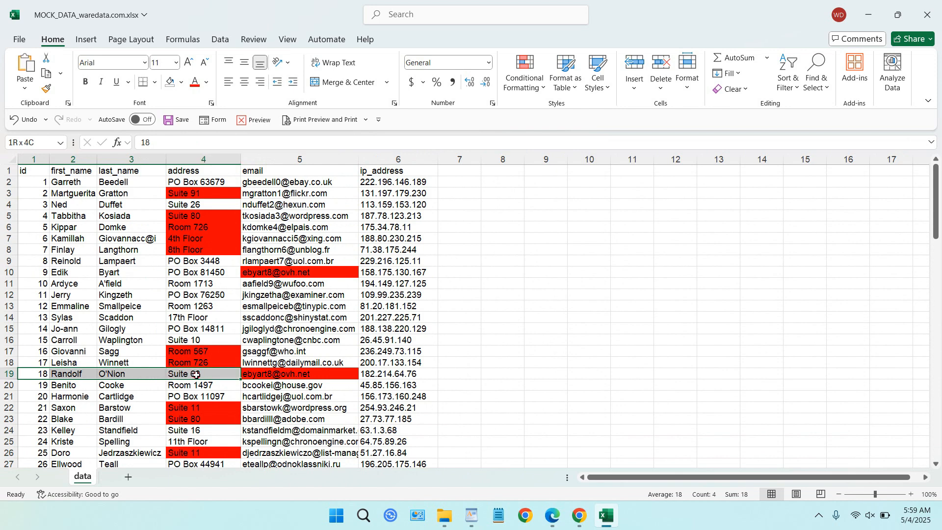
pyautogui.click(182, 82)
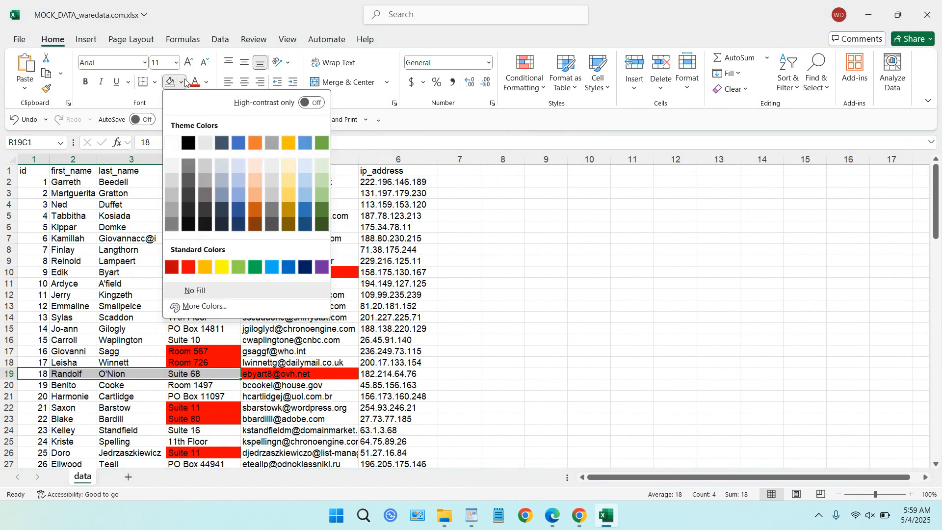
pyautogui.click(240, 267)
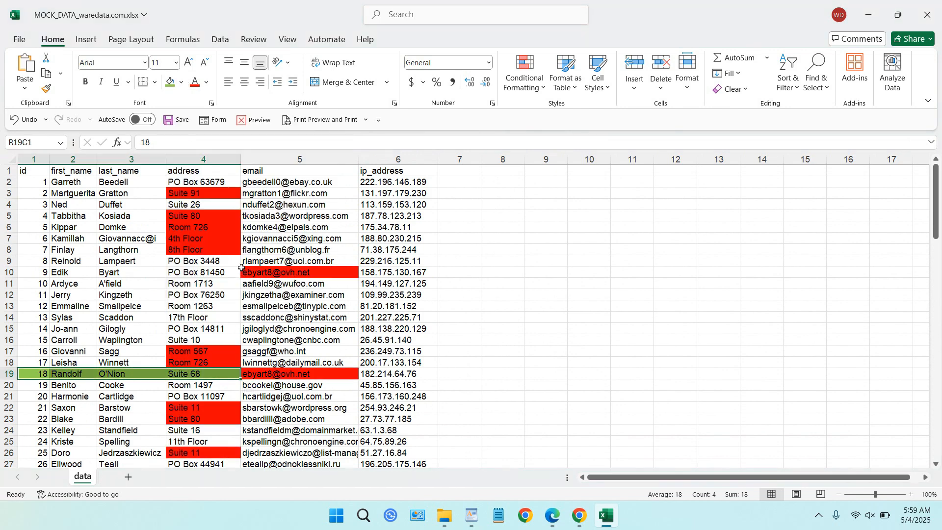
pyautogui.click(7, 374)
pyautogui.click(400, 319)
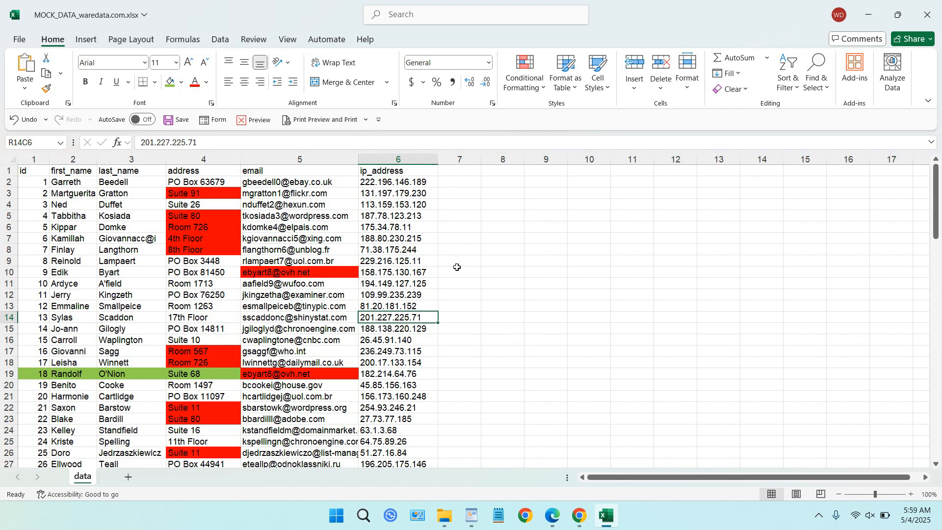
# Step: Apply an Advanced Filter in place to the email column, showing unique records only
pyautogui.click(304, 156)
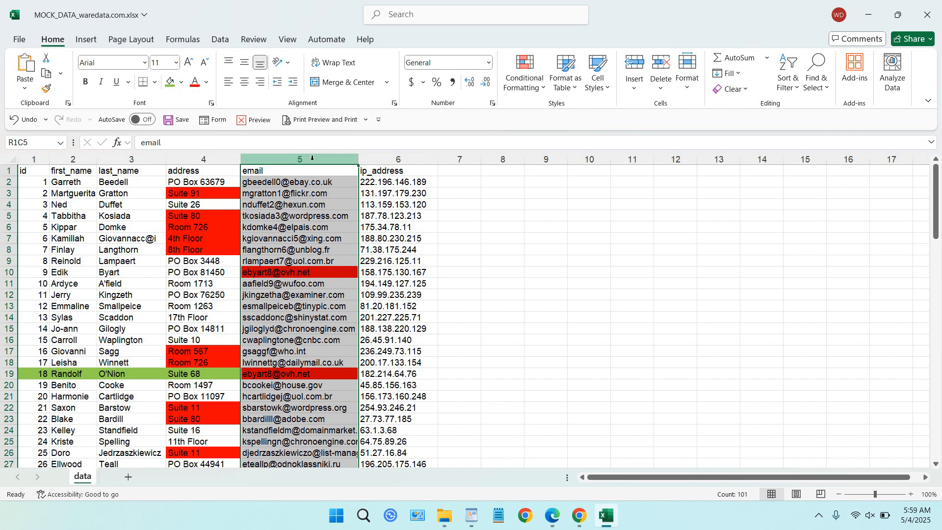
pyautogui.click(219, 42)
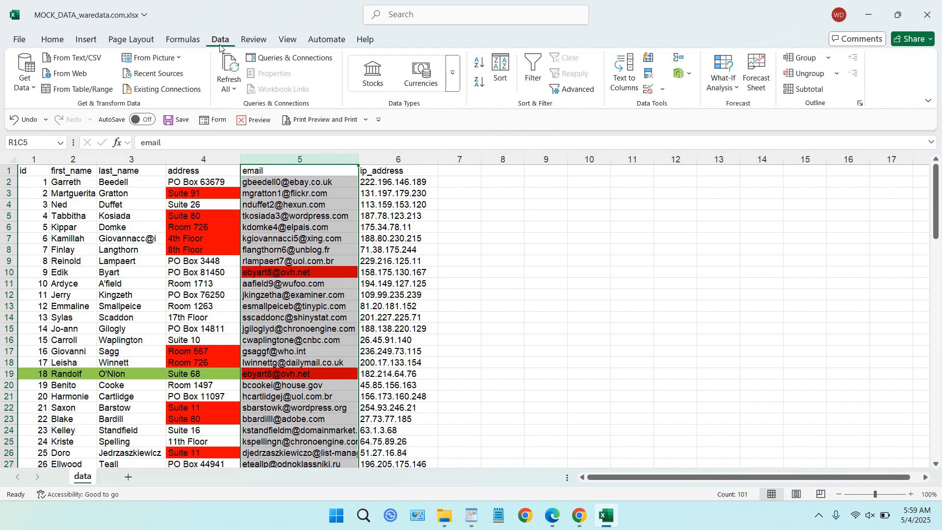
pyautogui.click(534, 77)
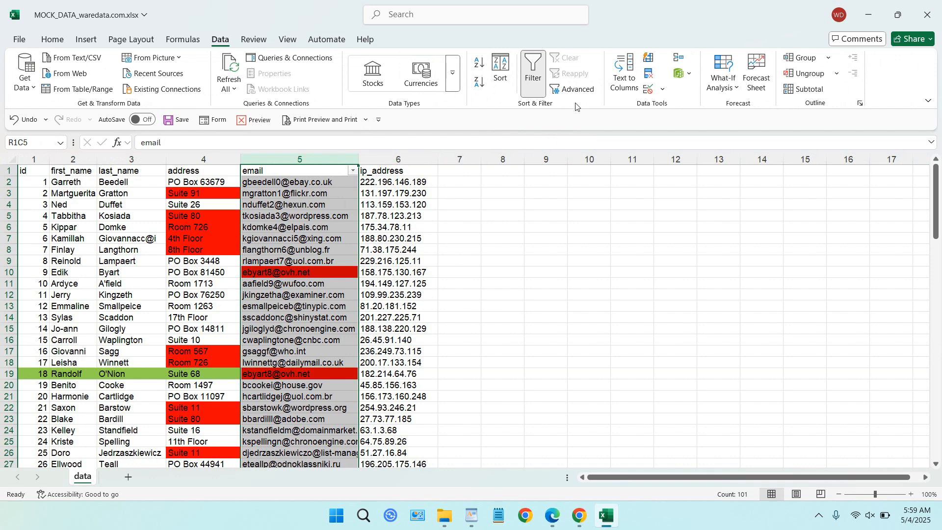
pyautogui.click(575, 90)
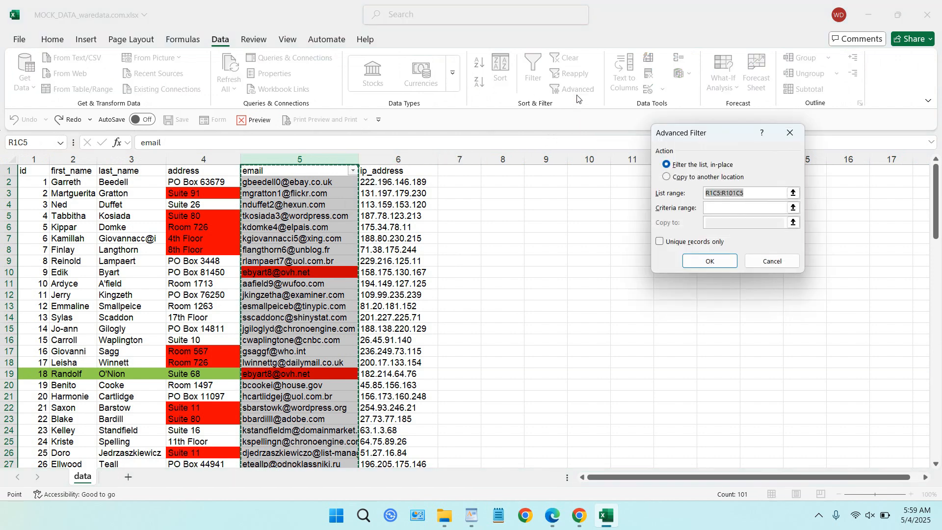
pyautogui.click(669, 245)
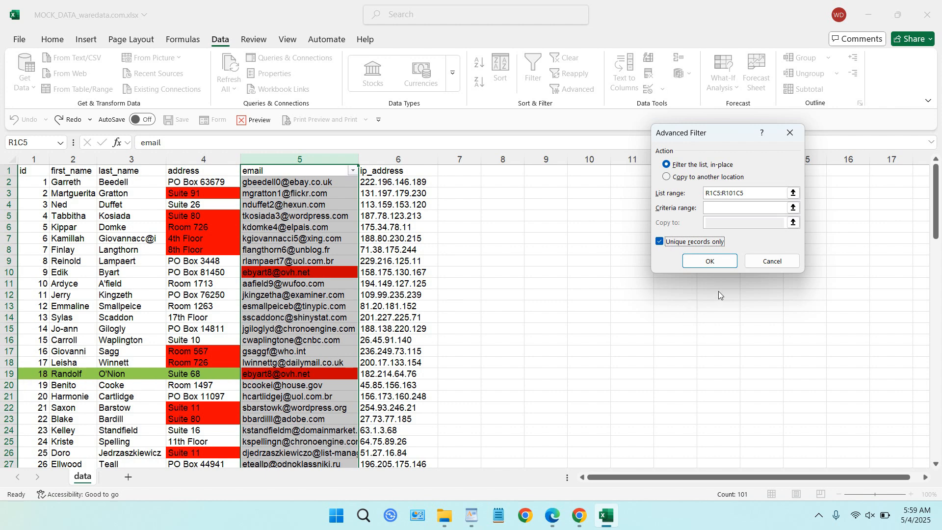
pyautogui.click(713, 262)
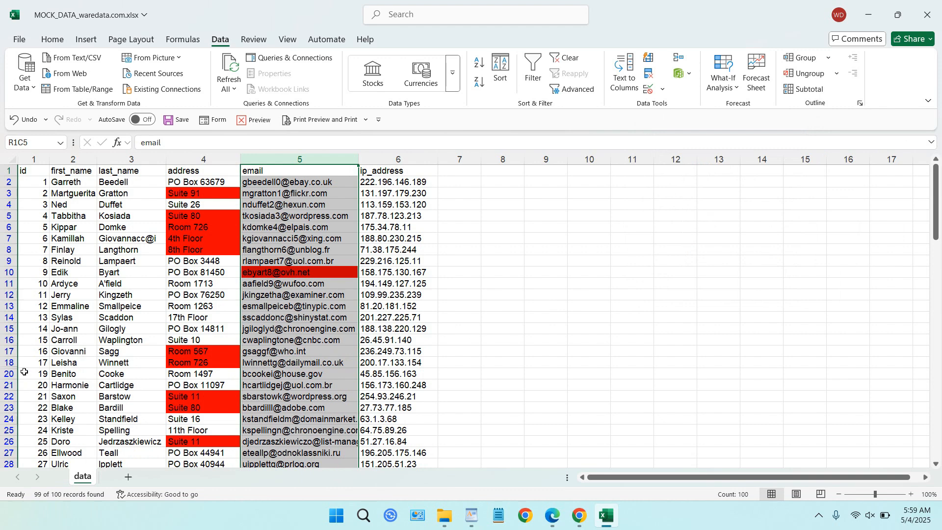
# Step: Copy all six columns of the filtered records with ids 17, 19 and 20
pyautogui.scroll(-1, 40, 372)
pyautogui.click(74, 328)
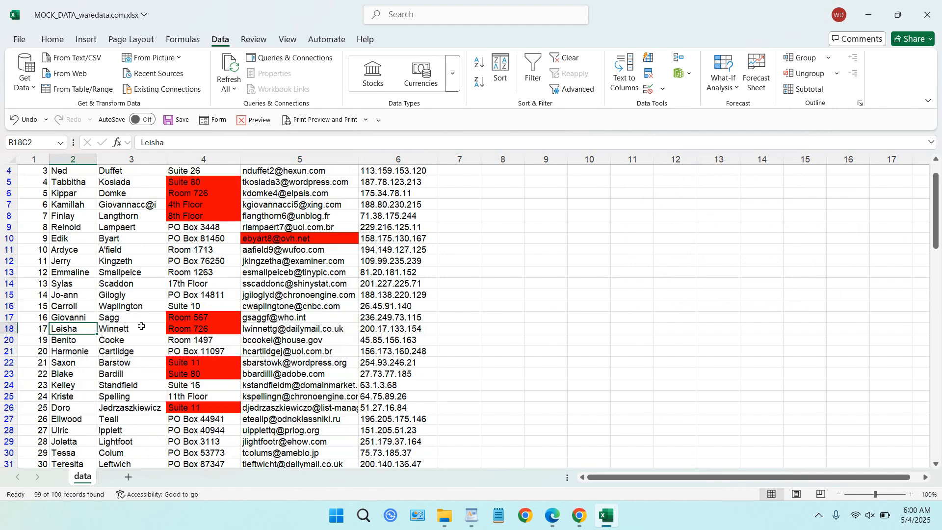
pyautogui.click(39, 328)
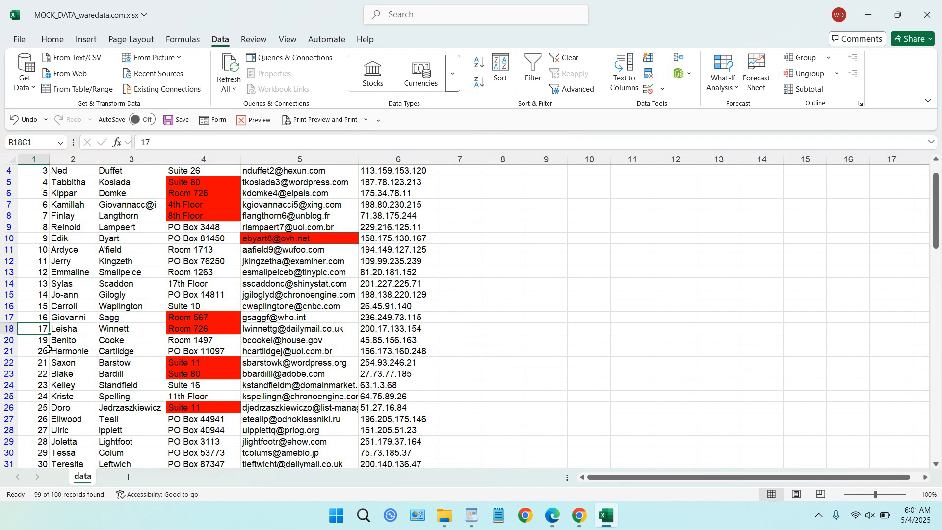
pyautogui.moveTo(44, 331); pyautogui.dragTo(391, 351)
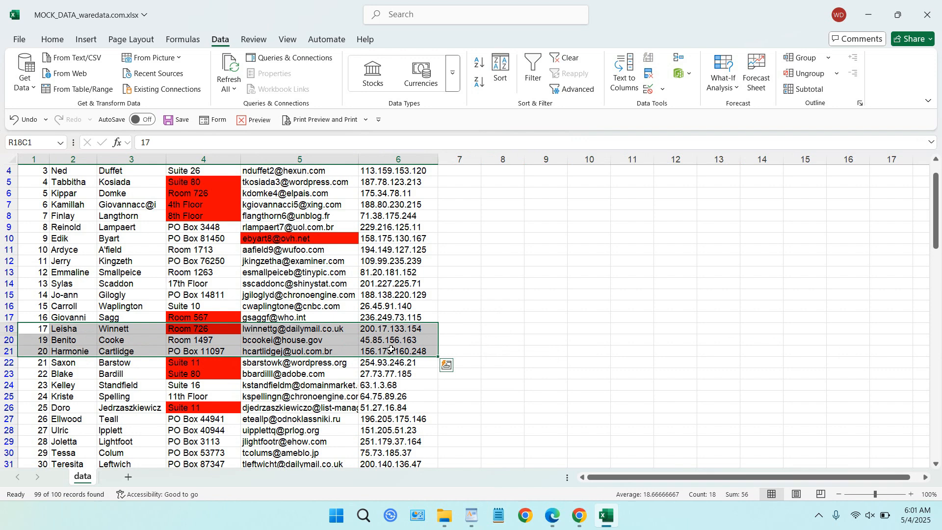
pyautogui.rightClick(391, 351)
pyautogui.click(424, 138)
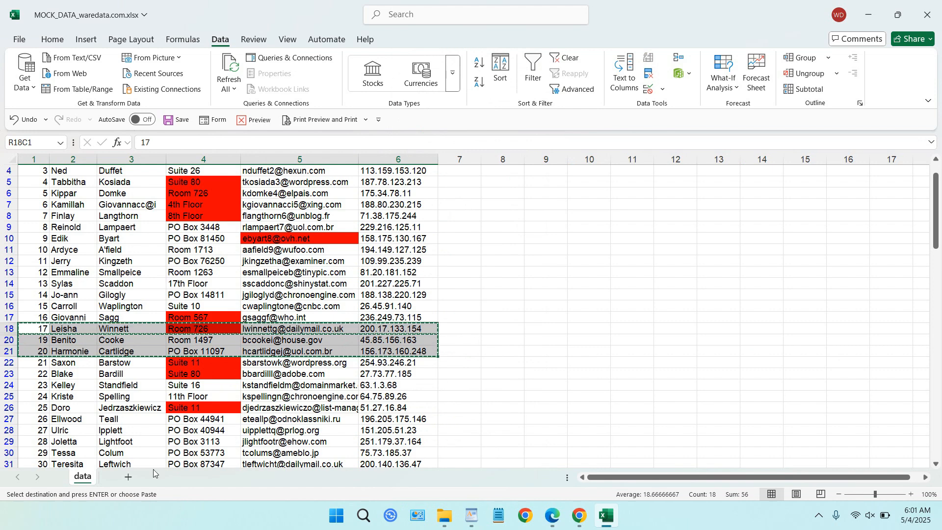
# Step: Add a new sheet and paste the copied records as values starting at row 1, column 1
pyautogui.click(127, 478)
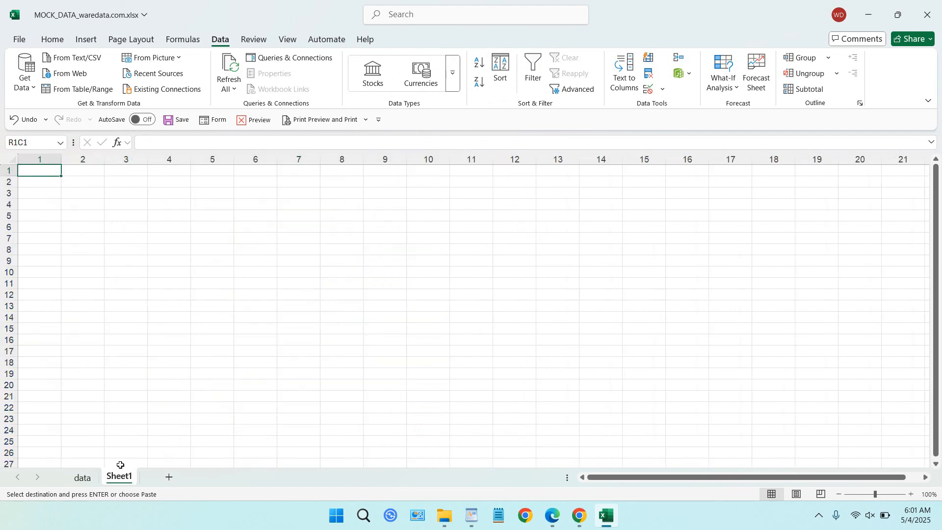
pyautogui.rightClick(38, 170)
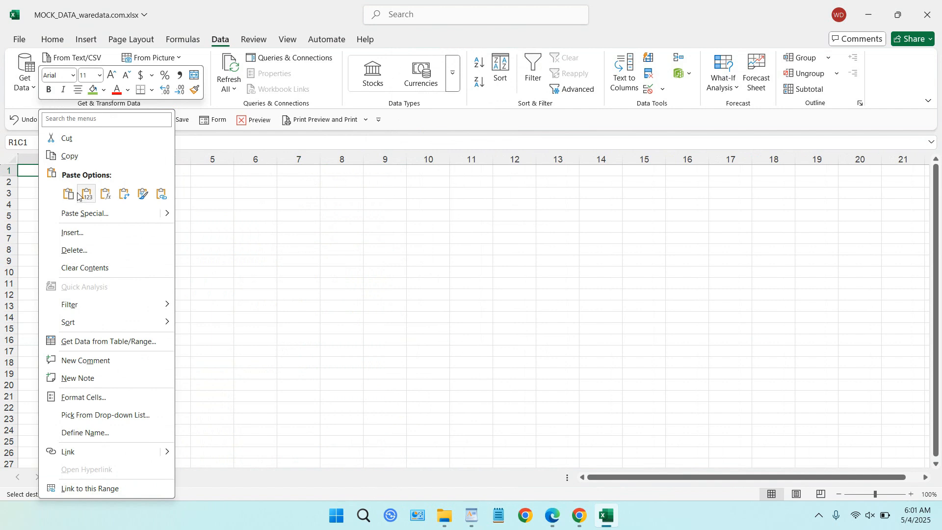
pyautogui.click(81, 194)
pyautogui.click(53, 174)
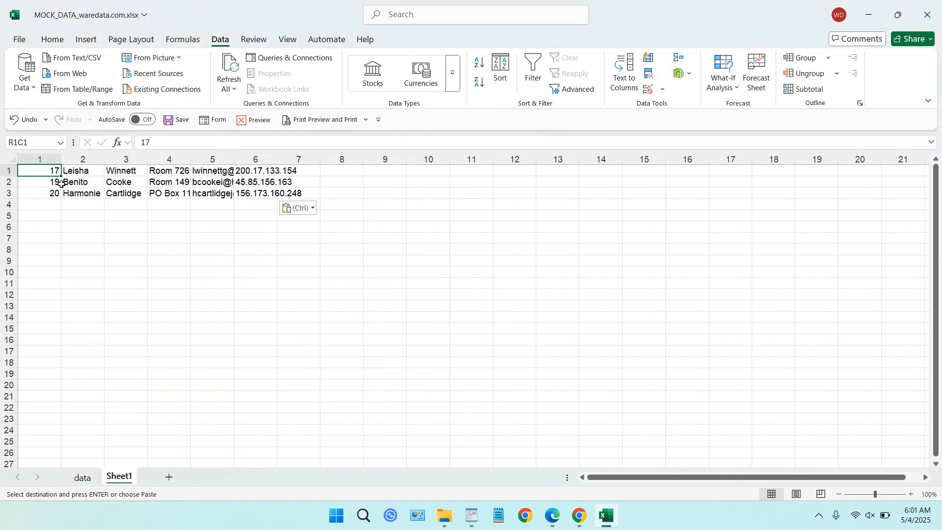
pyautogui.moveTo(42, 170); pyautogui.dragTo(278, 195)
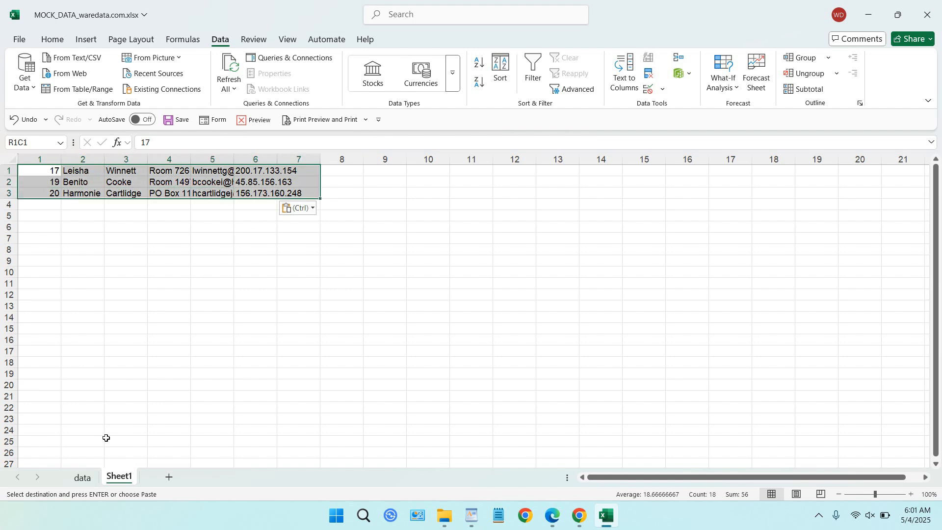
# Step: Undo the paste in Sheet1 and show all records in the data sheet again
pyautogui.click(81, 478)
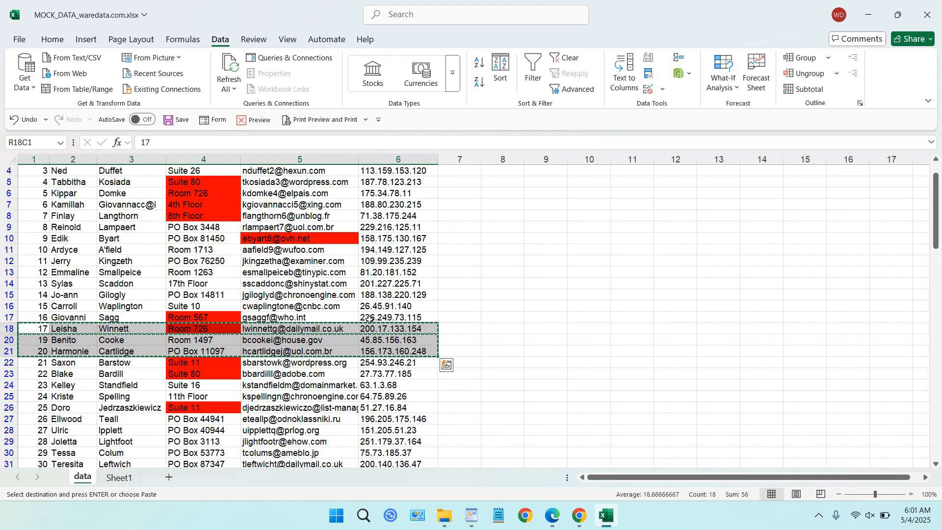
pyautogui.click(422, 352)
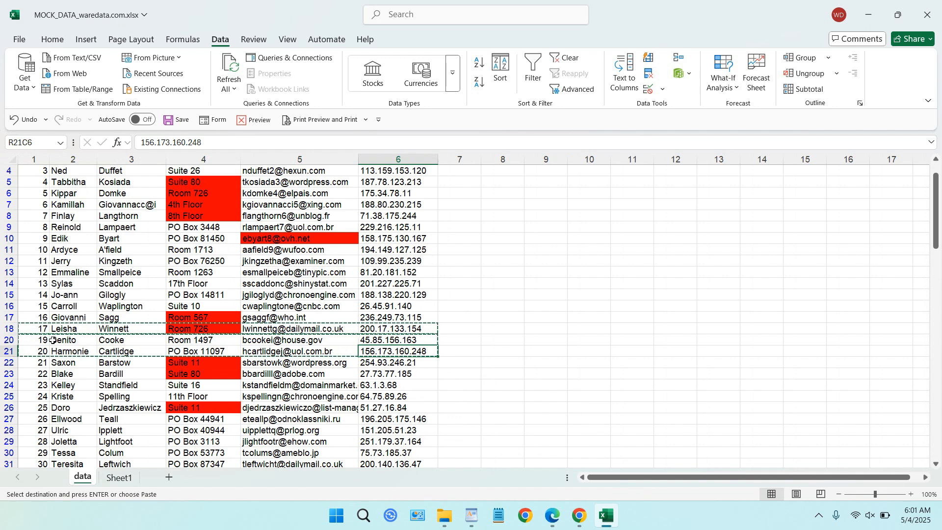
pyautogui.hotkey('ctrl', 'pagedown')
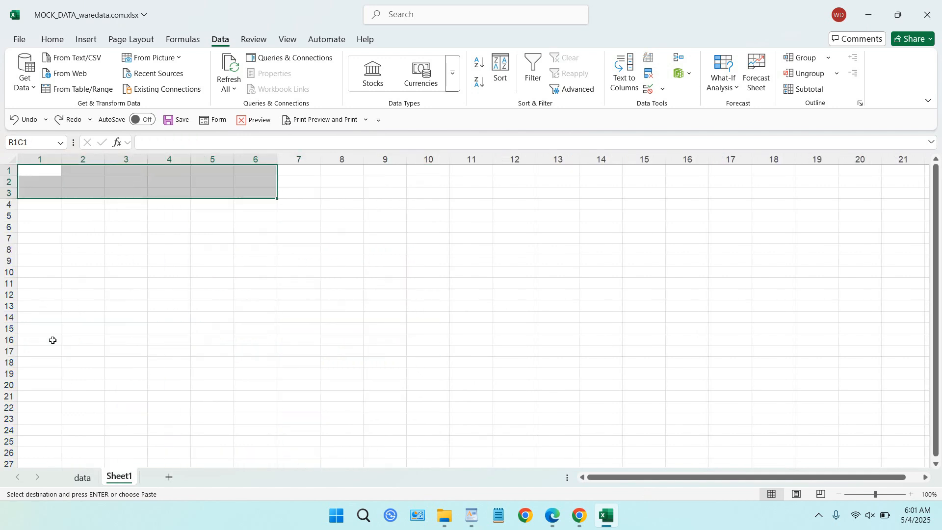
pyautogui.hotkey('ctrl', 'pageup')
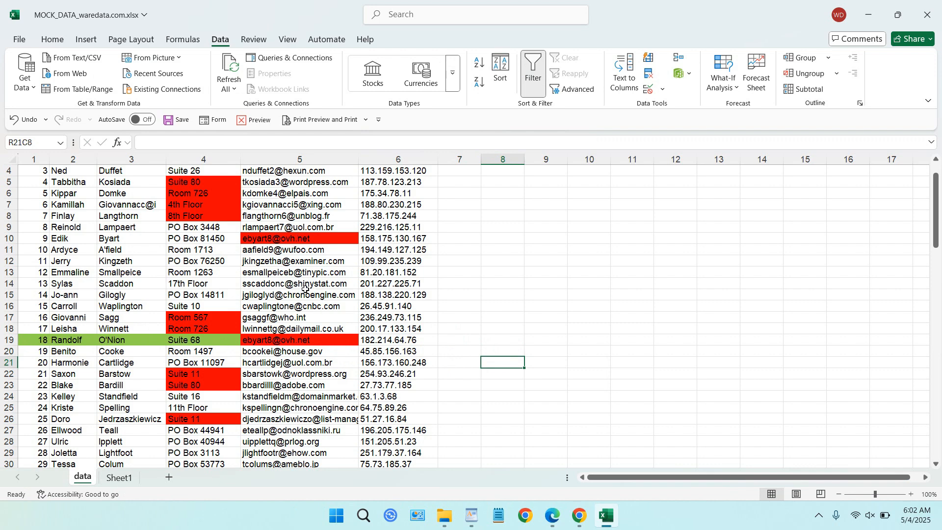
# Step: Remove duplicates from the email column only, continuing with the current selection and without treating the first row as headers
pyautogui.scroll(1, 345, 264)
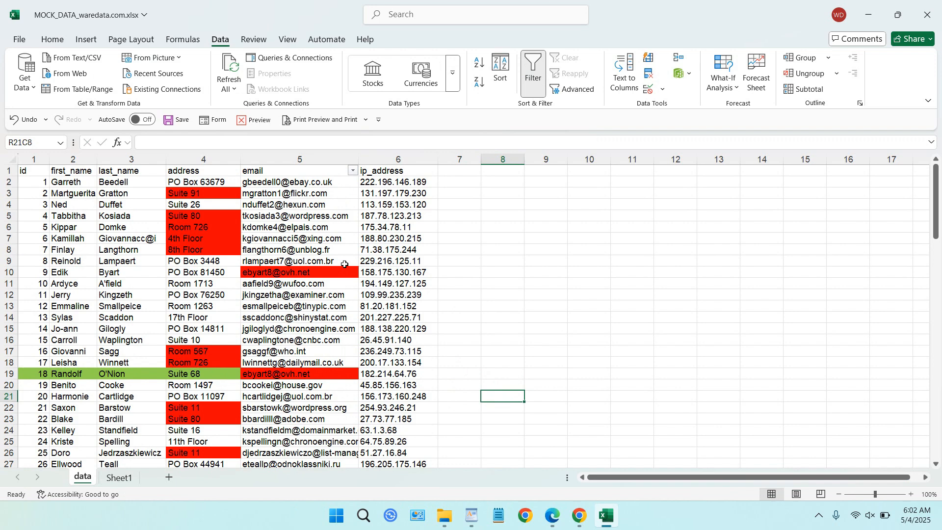
pyautogui.click(324, 155)
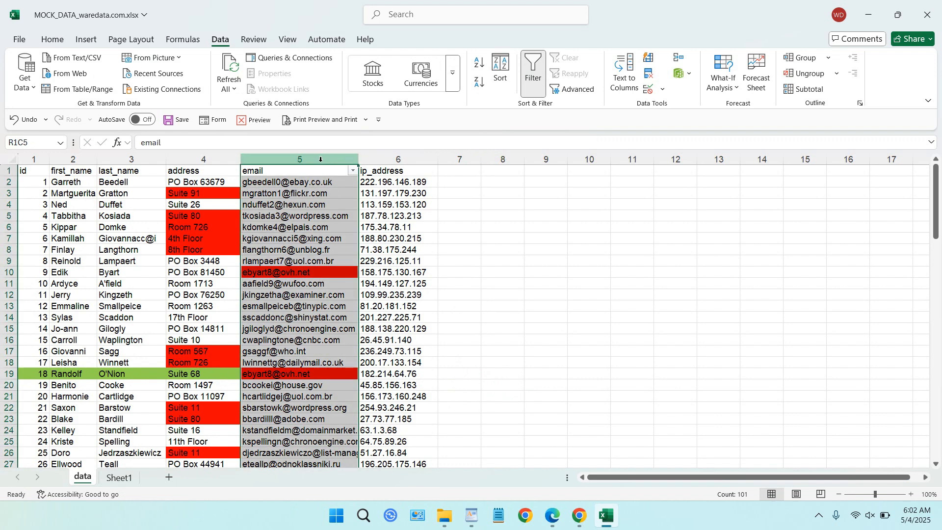
pyautogui.click(650, 76)
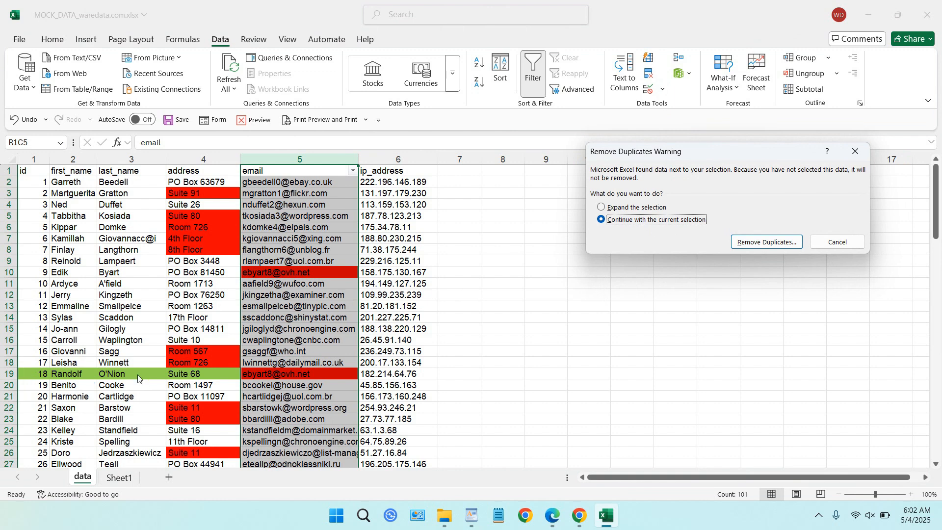
pyautogui.click(767, 243)
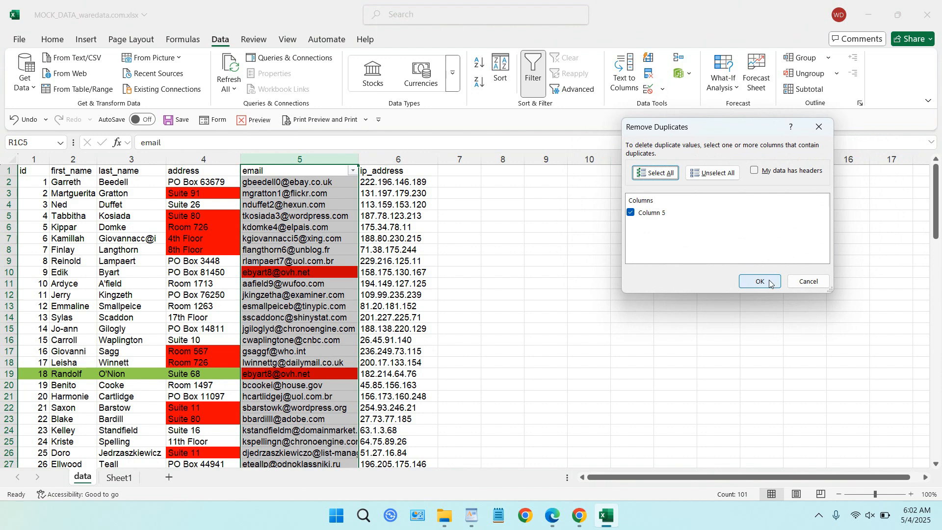
pyautogui.click(772, 280)
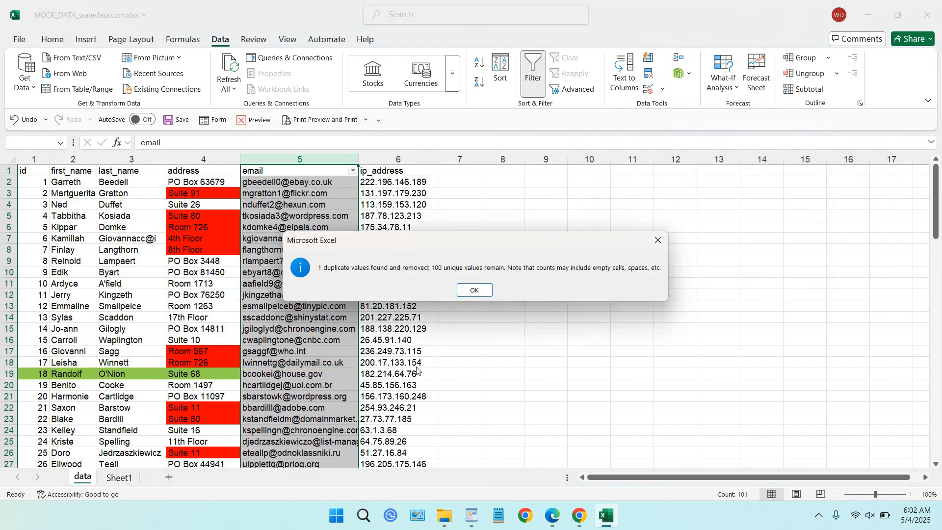
pyautogui.click(472, 291)
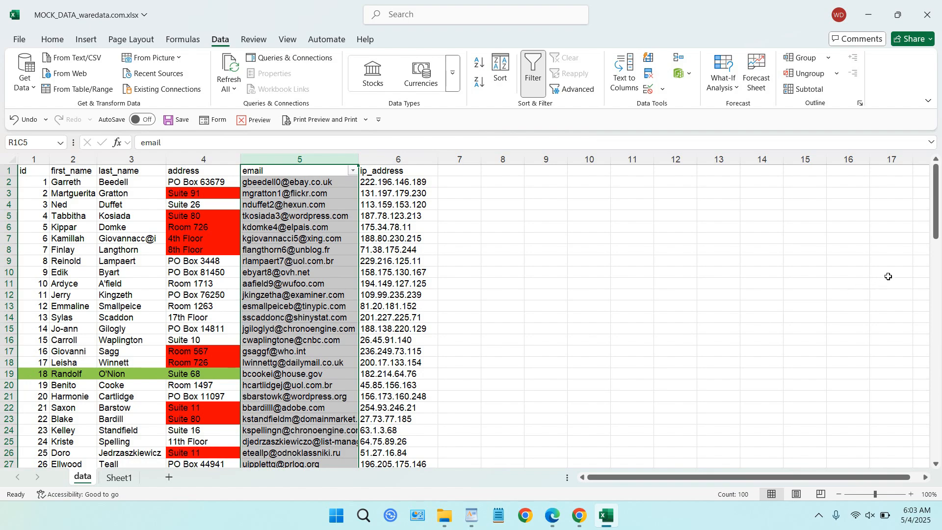
# Step: Check the email cells in rows 101 and 19 against their records and undo the duplicate removal
pyautogui.moveTo(937, 236); pyautogui.dragTo(936, 454)
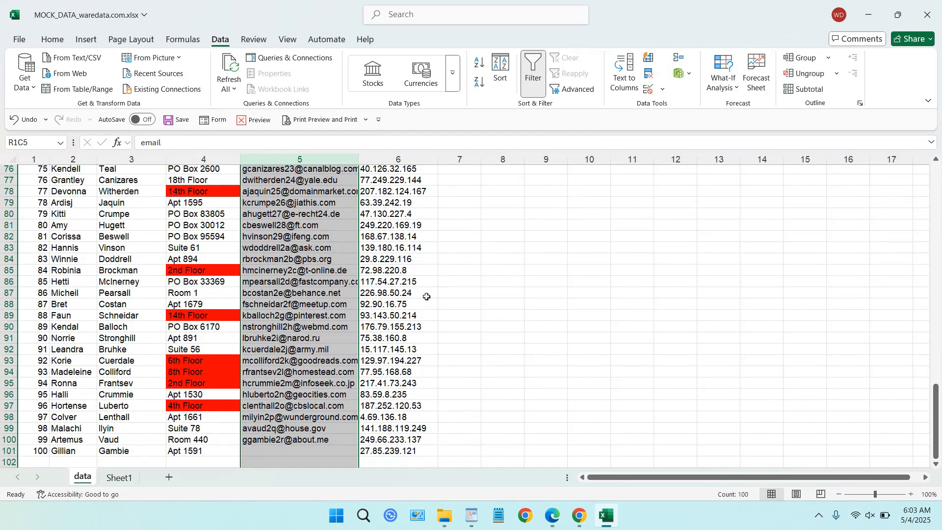
pyautogui.scroll(-2, 423, 297)
pyautogui.click(291, 381)
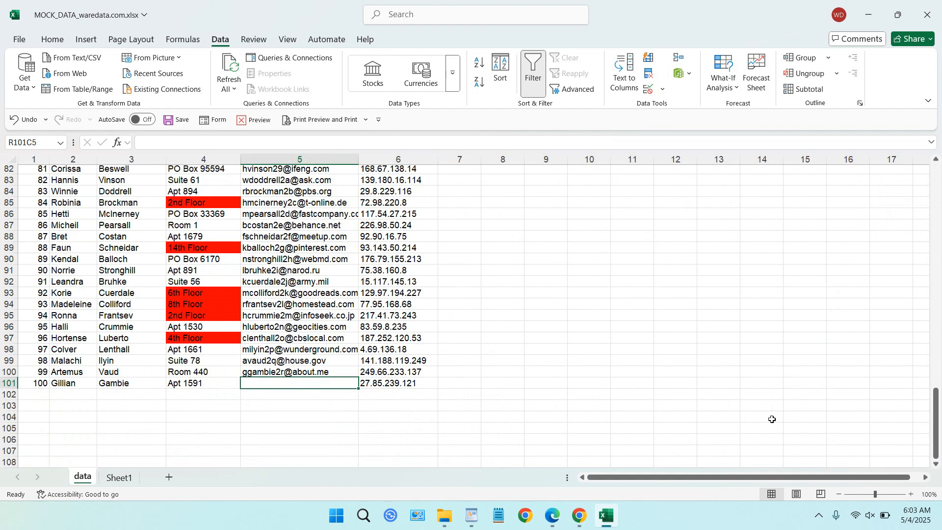
pyautogui.moveTo(936, 432); pyautogui.dragTo(937, 192)
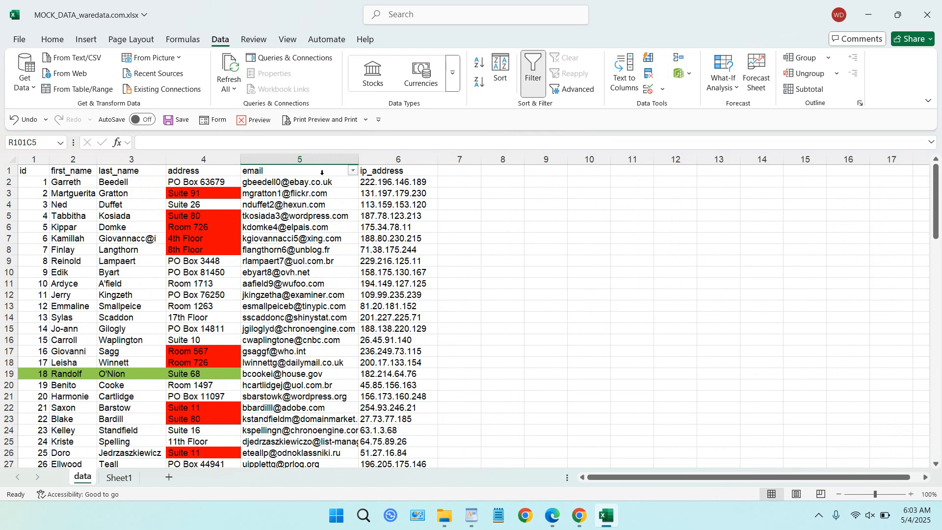
pyautogui.click(295, 159)
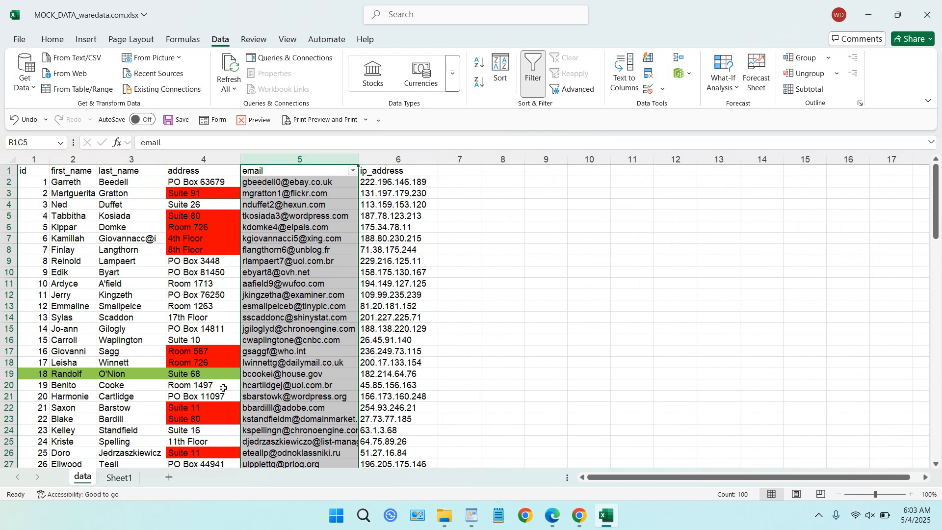
pyautogui.click(265, 377)
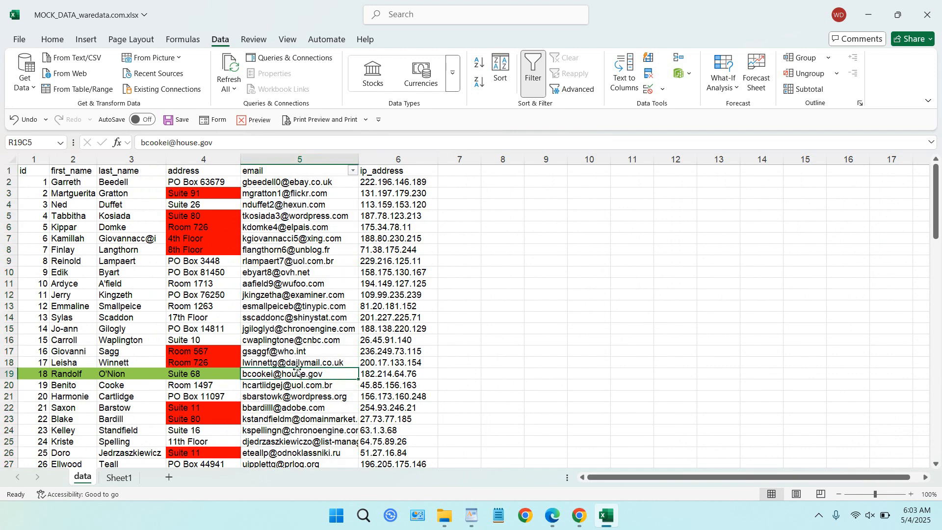
pyautogui.hotkey('ctrl', 'z')
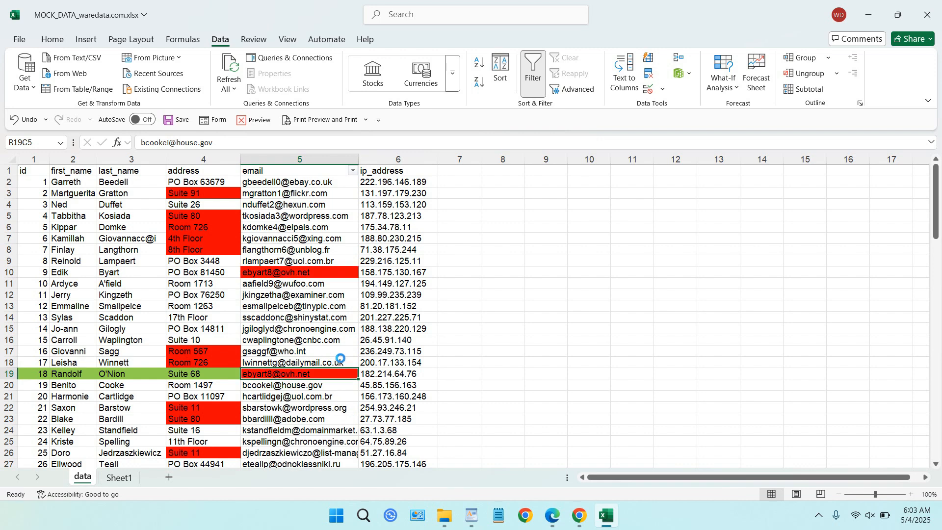
pyautogui.click(446, 351)
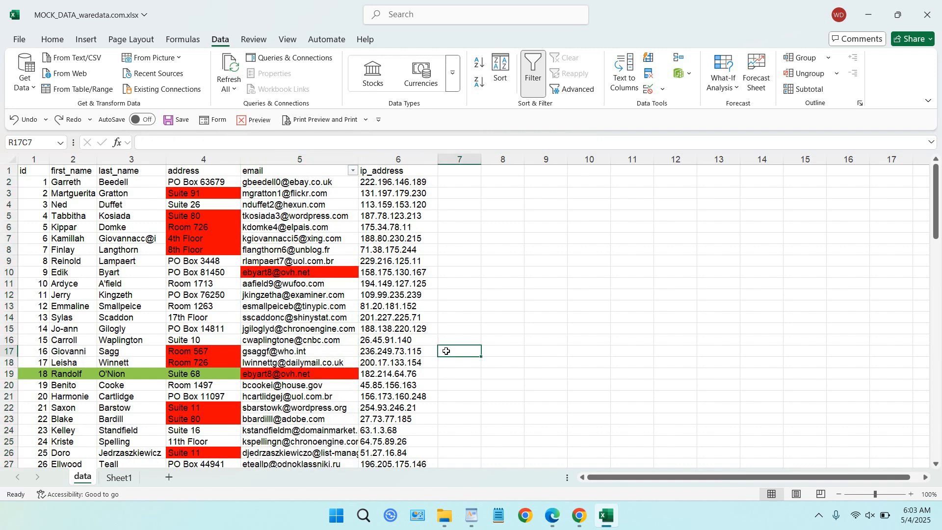